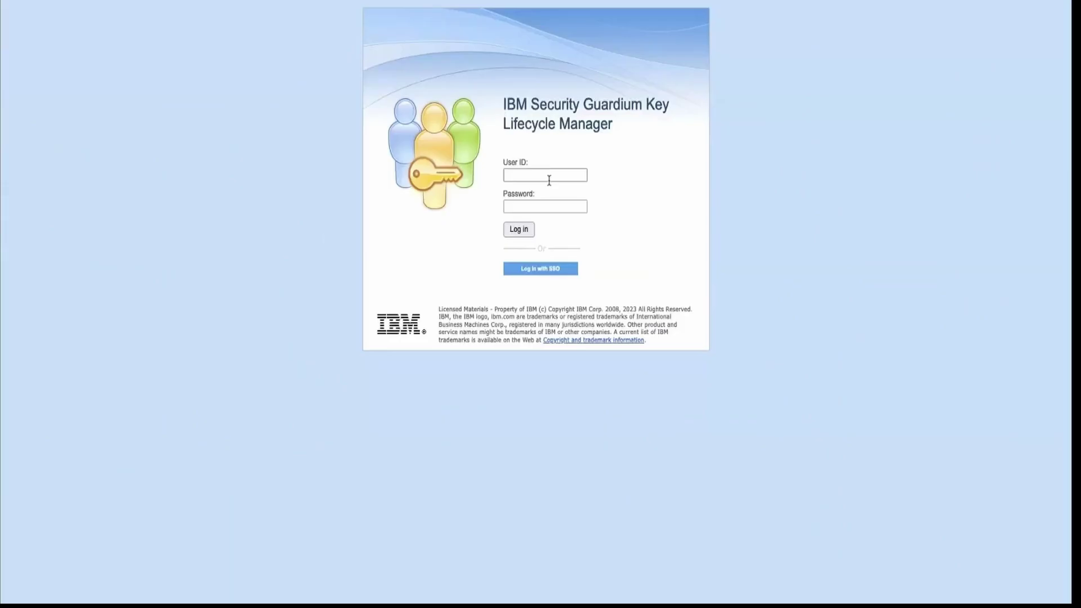
Sign in using the saved administrator User ID from the browser autofill.
click(549, 180)
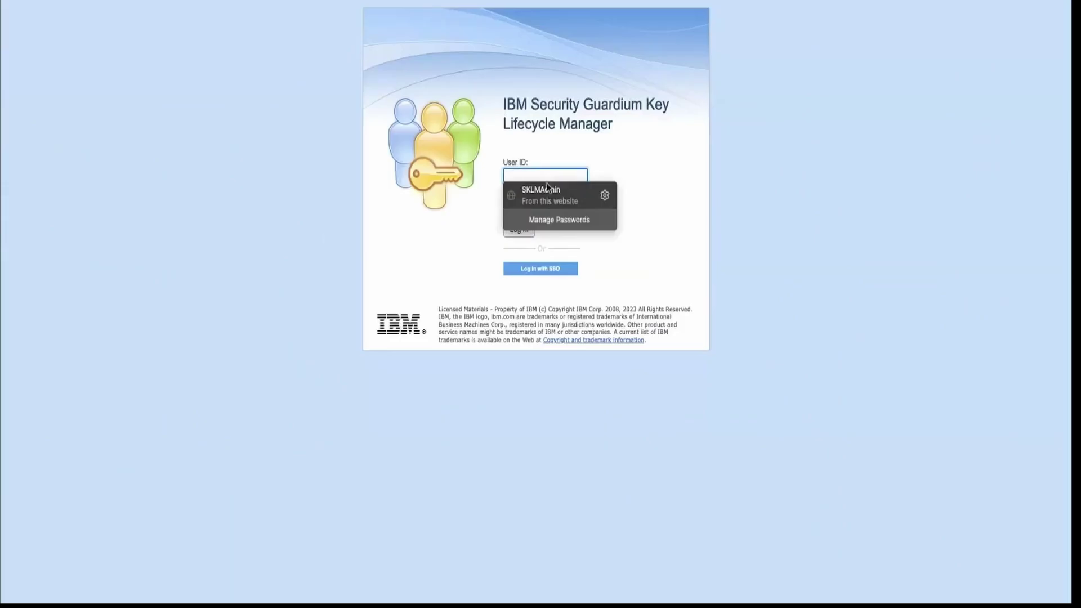
click(547, 192)
click(528, 228)
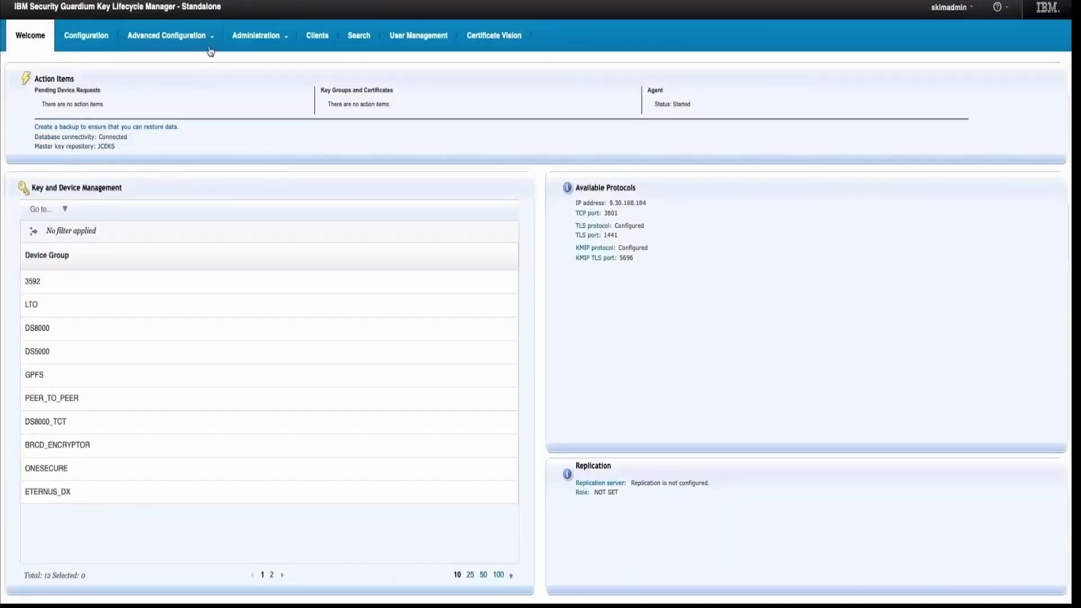
Start a new self-signed server certificate from Advanced Configuration > System Certificates.
click(207, 40)
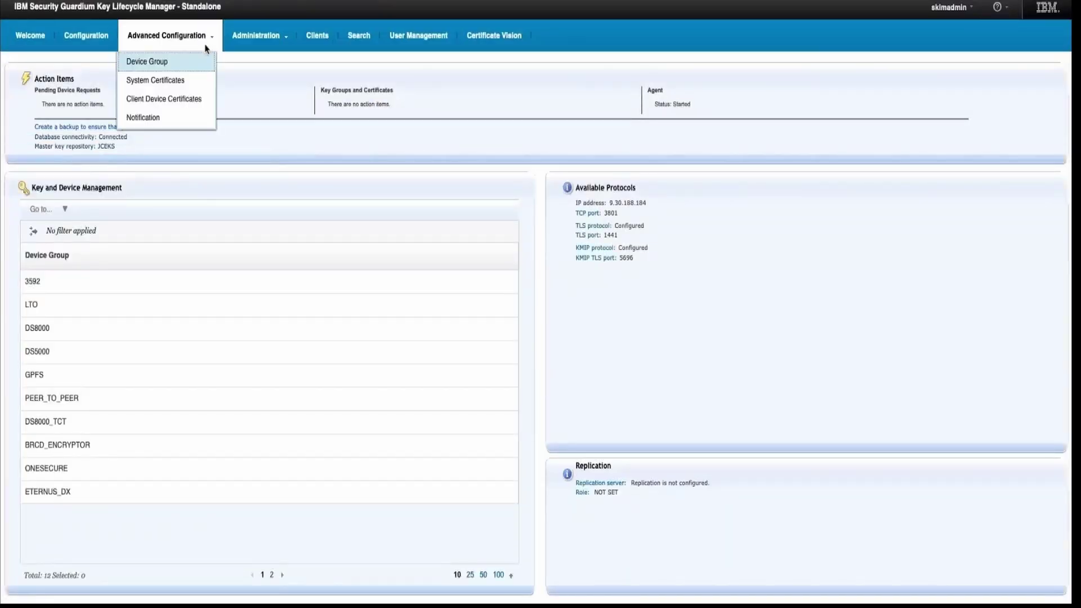
click(183, 80)
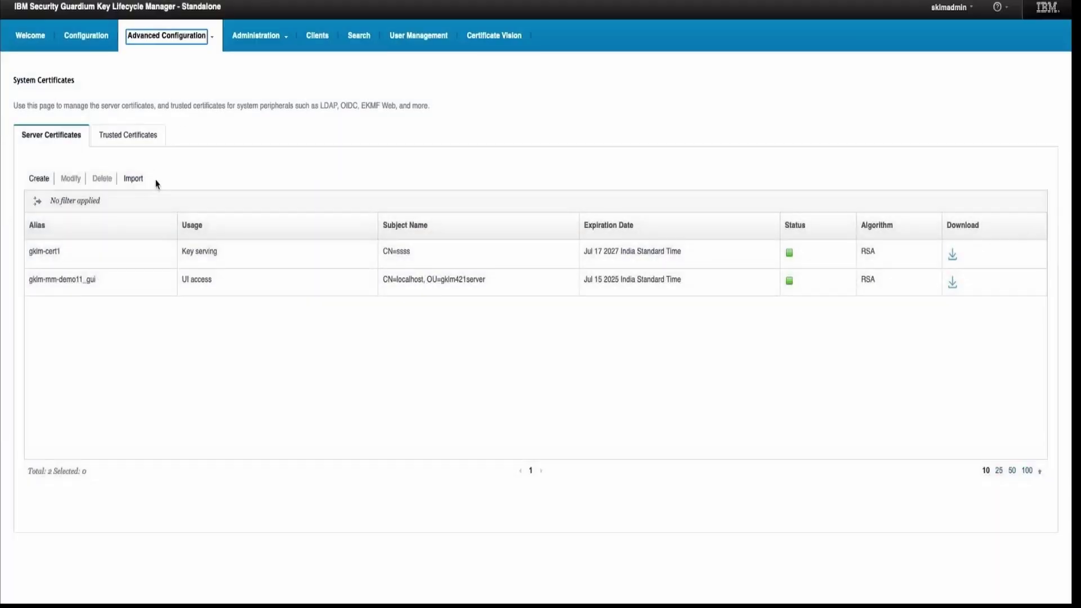
click(47, 182)
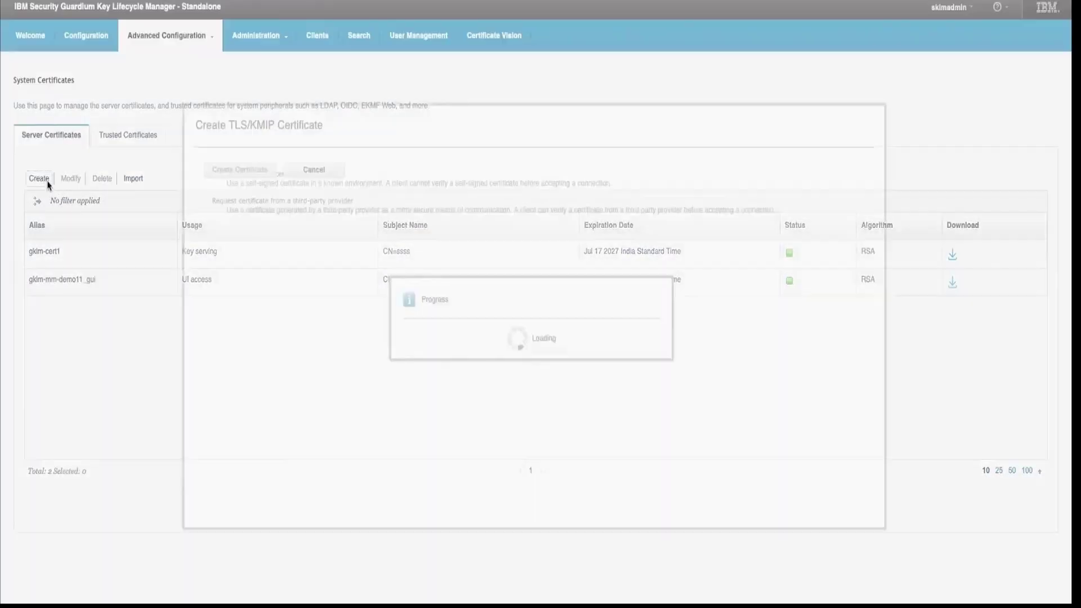
click(207, 176)
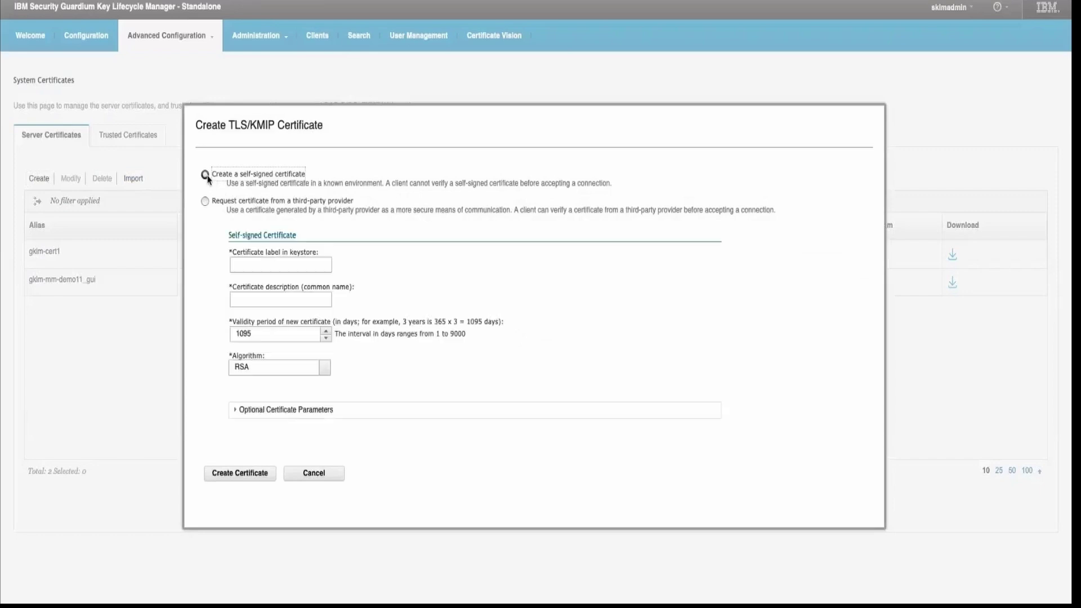
Label the certificate test-mm-demo with description test-demo, create it, and dismiss the restart warning.
click(264, 267)
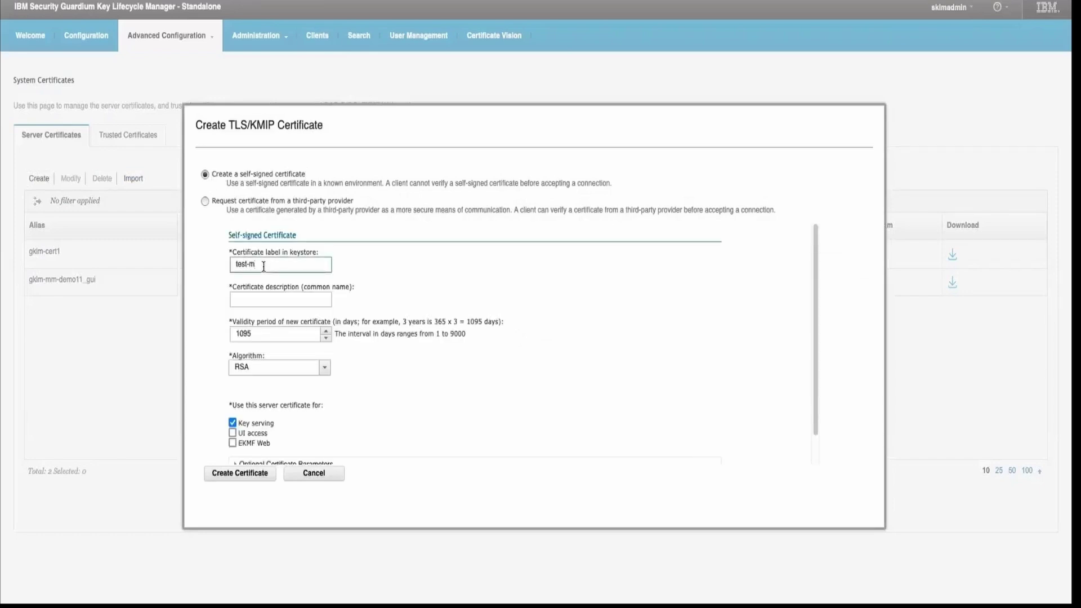
text(test-mm-demo)
key(Tab)
text(test-demo)
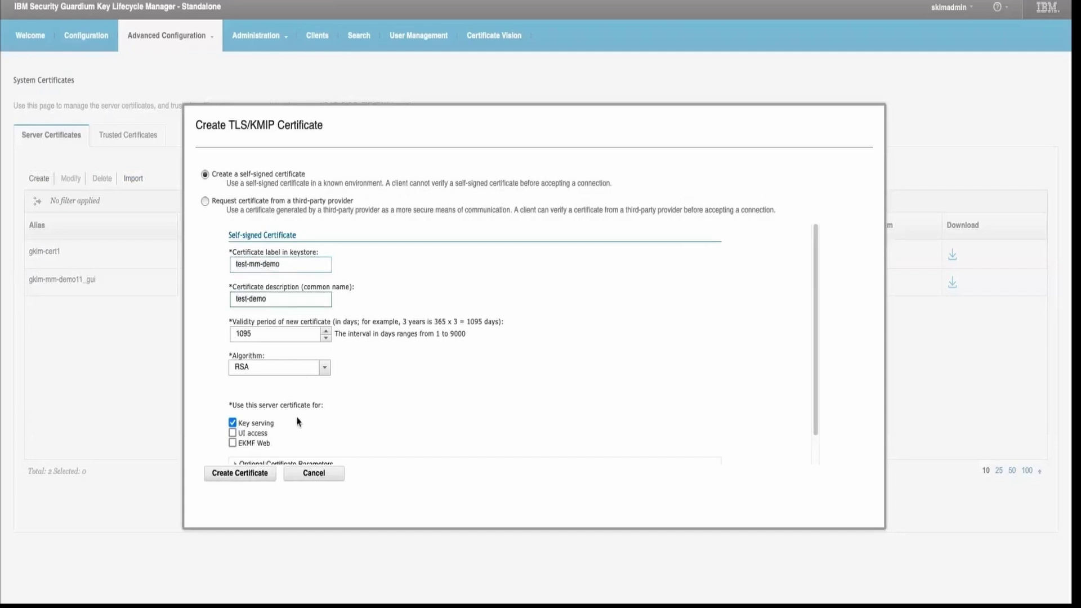
click(253, 474)
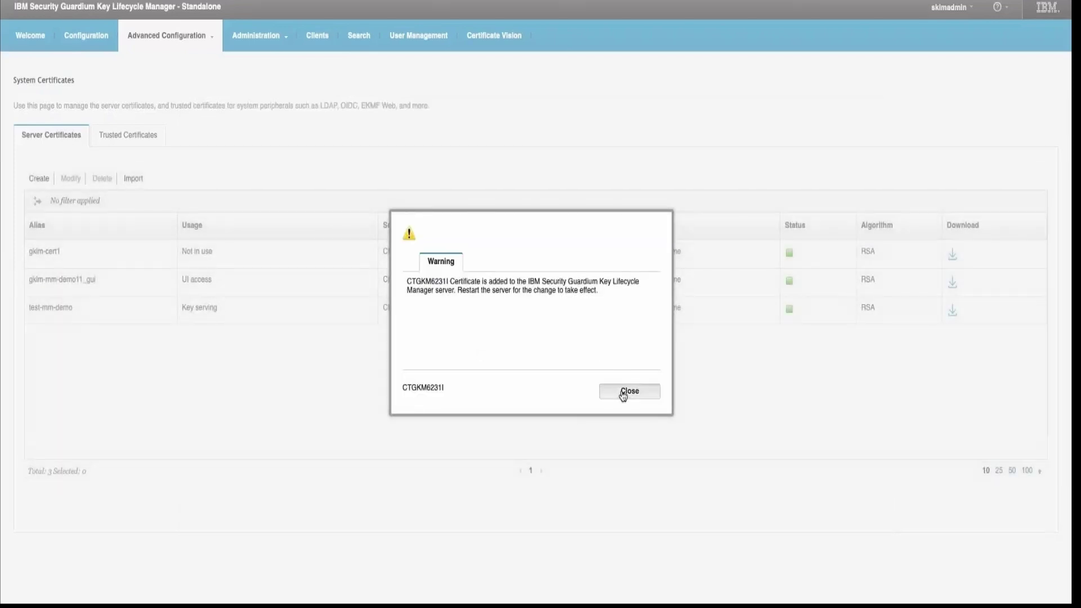
click(622, 393)
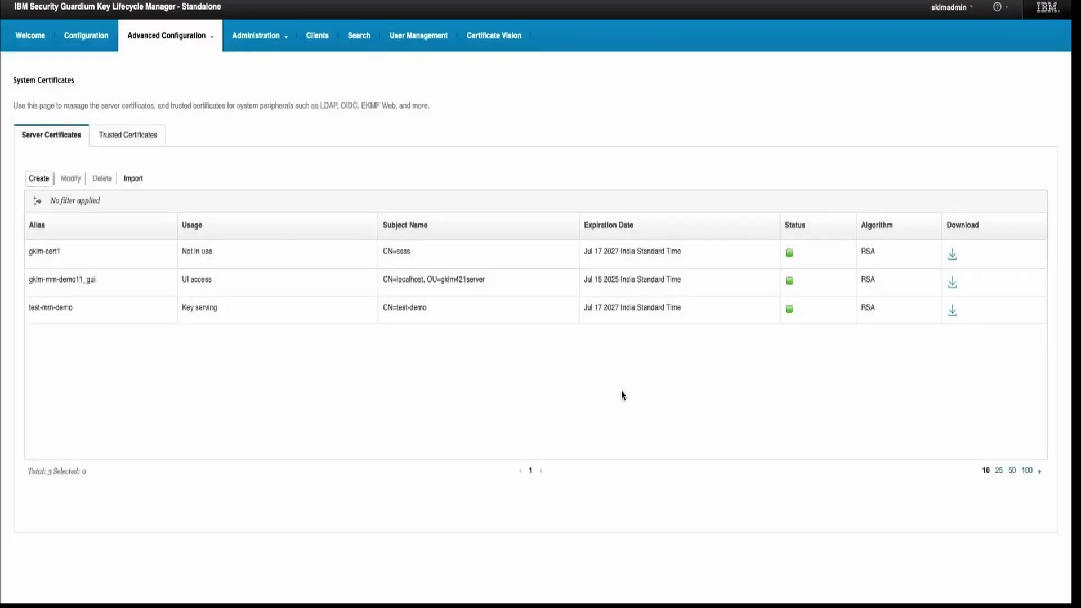
Initiate the cluster from Administration > Multi-Master, confirming this server as primary master.
click(271, 46)
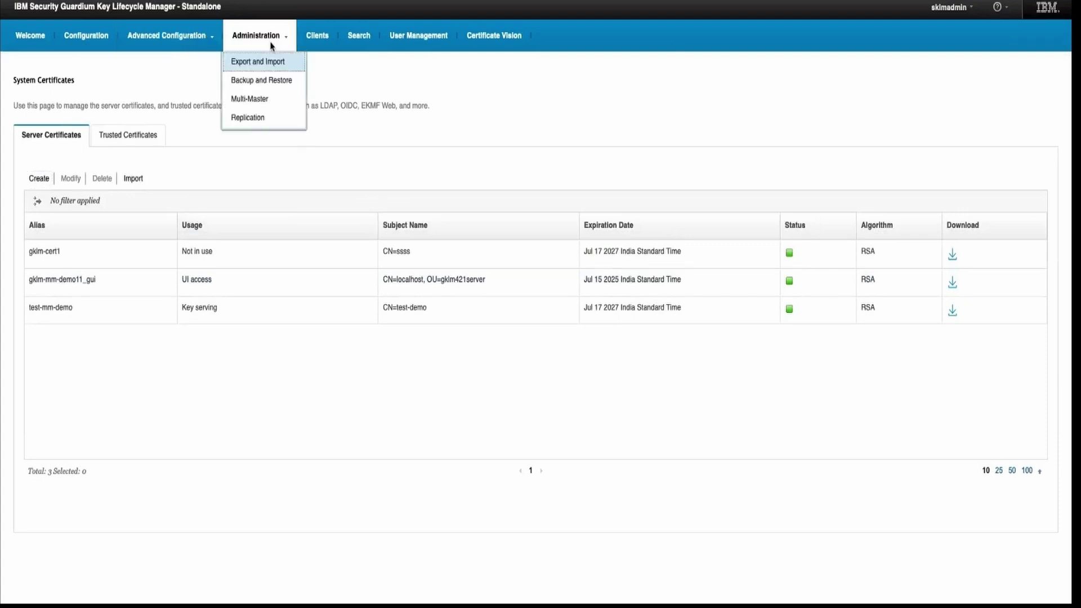
click(255, 100)
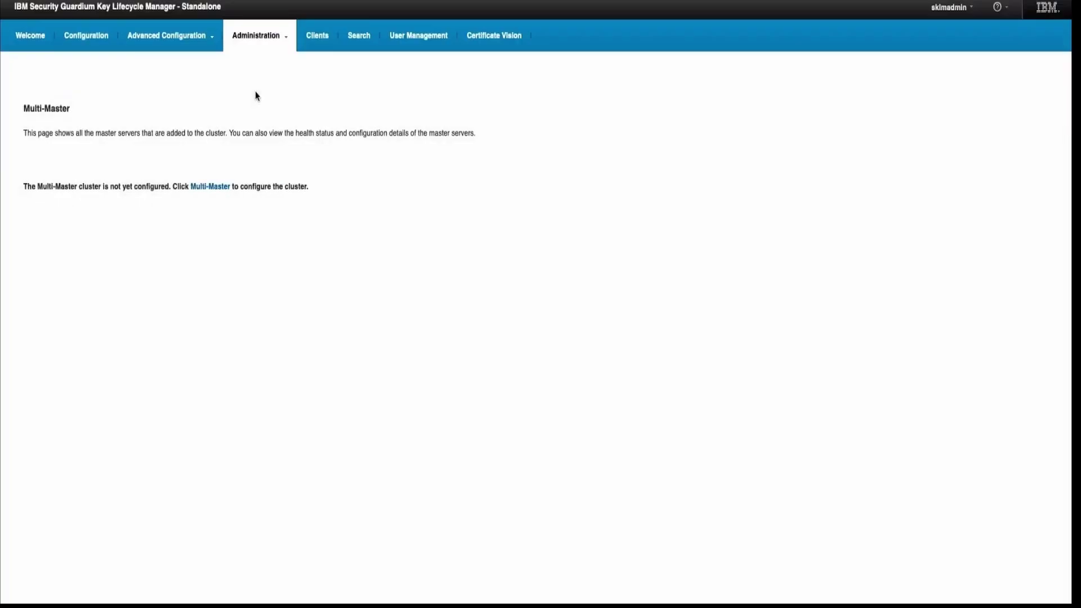
click(212, 187)
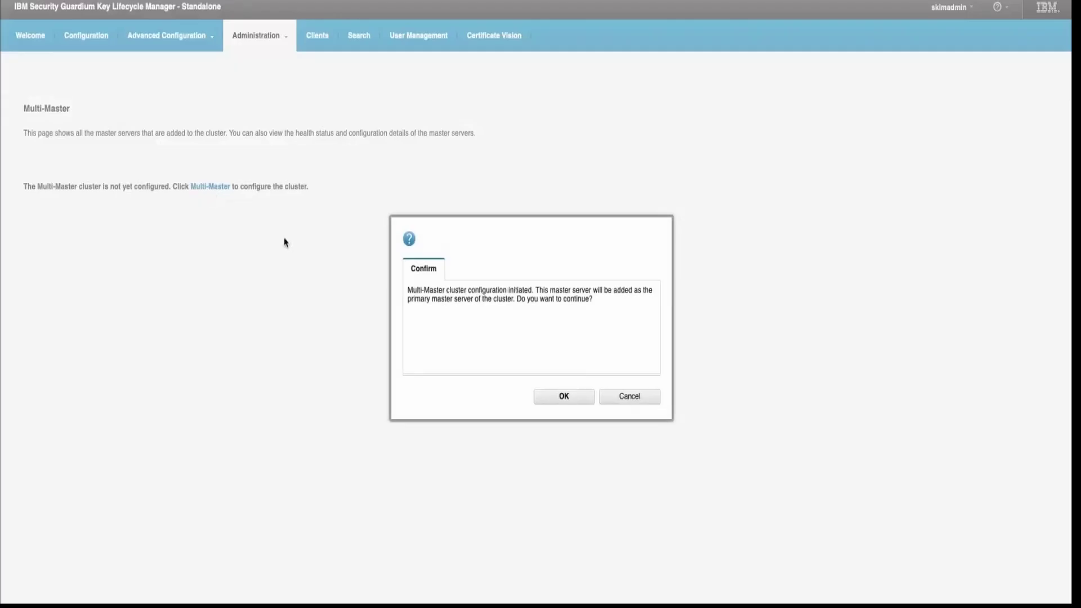
click(557, 397)
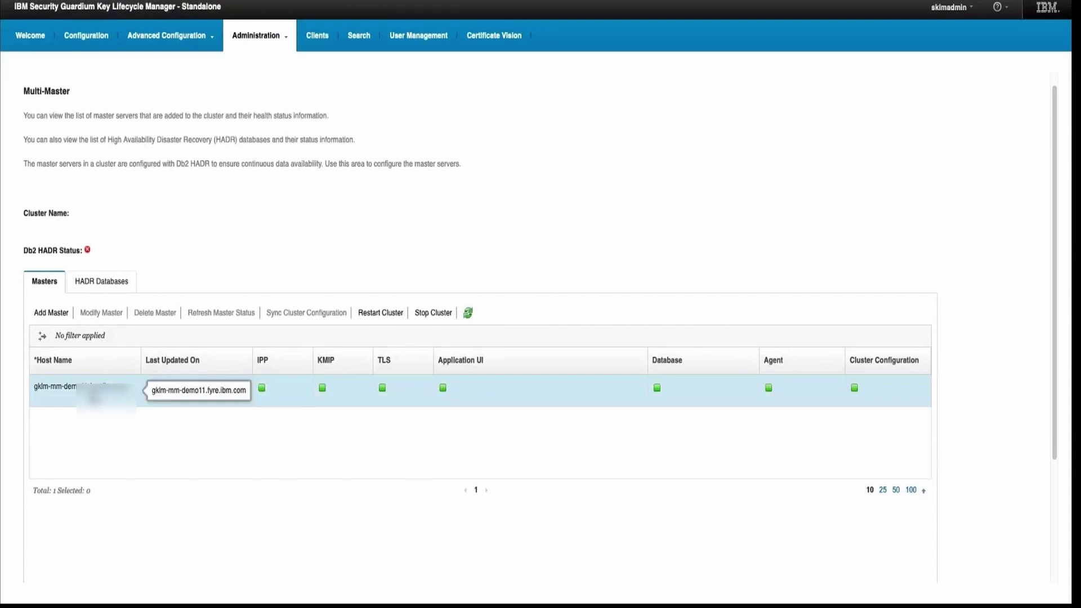
click(57, 317)
click(152, 266)
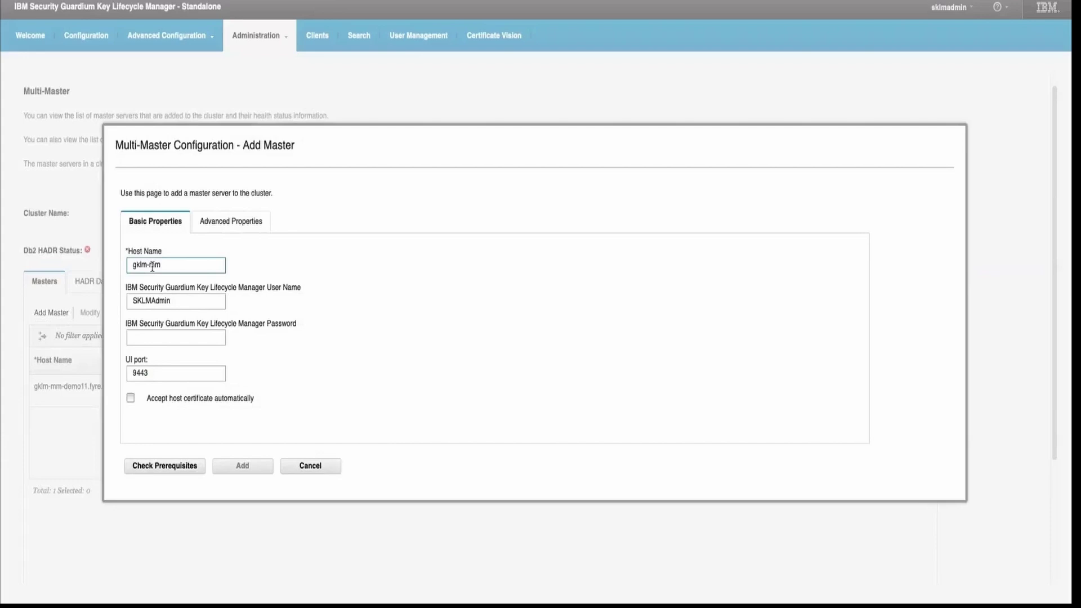
click(175, 336)
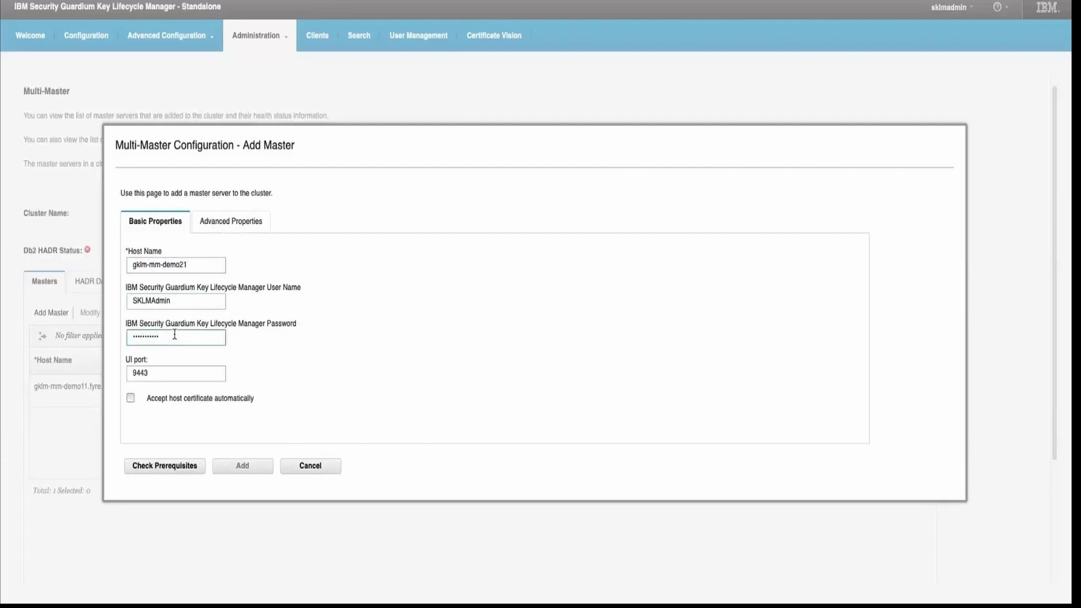
Make it a standby master, accept the host certificate, and run the prerequisite check.
click(230, 226)
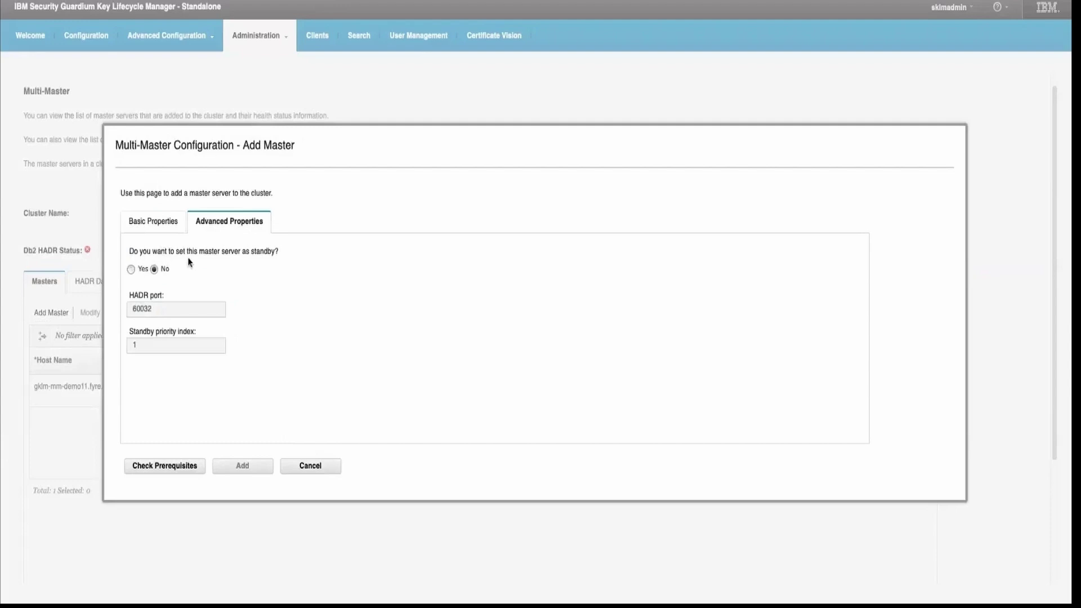
click(131, 269)
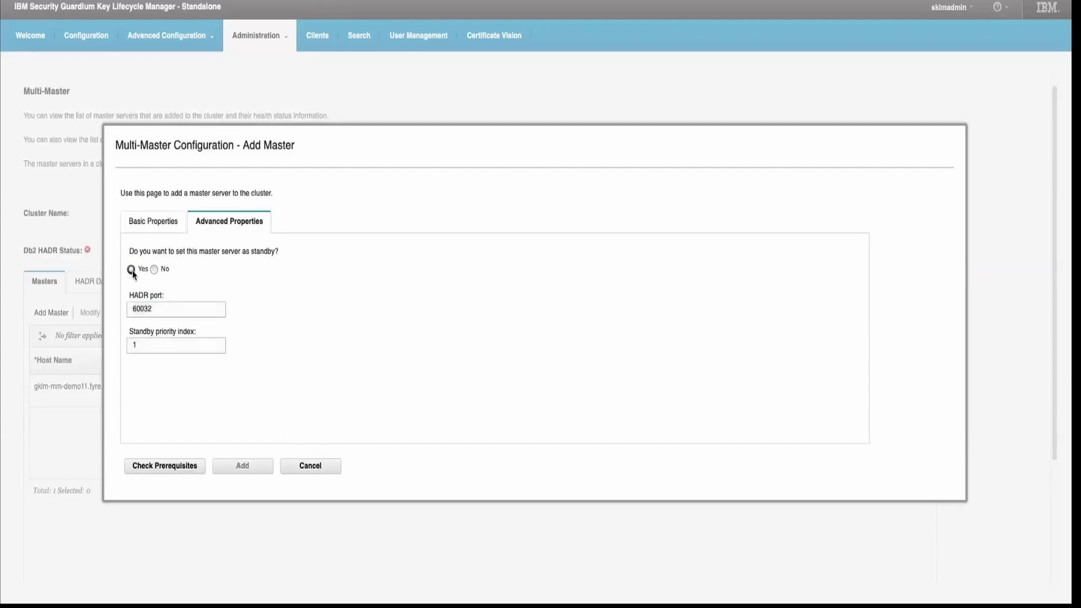
click(151, 231)
click(130, 399)
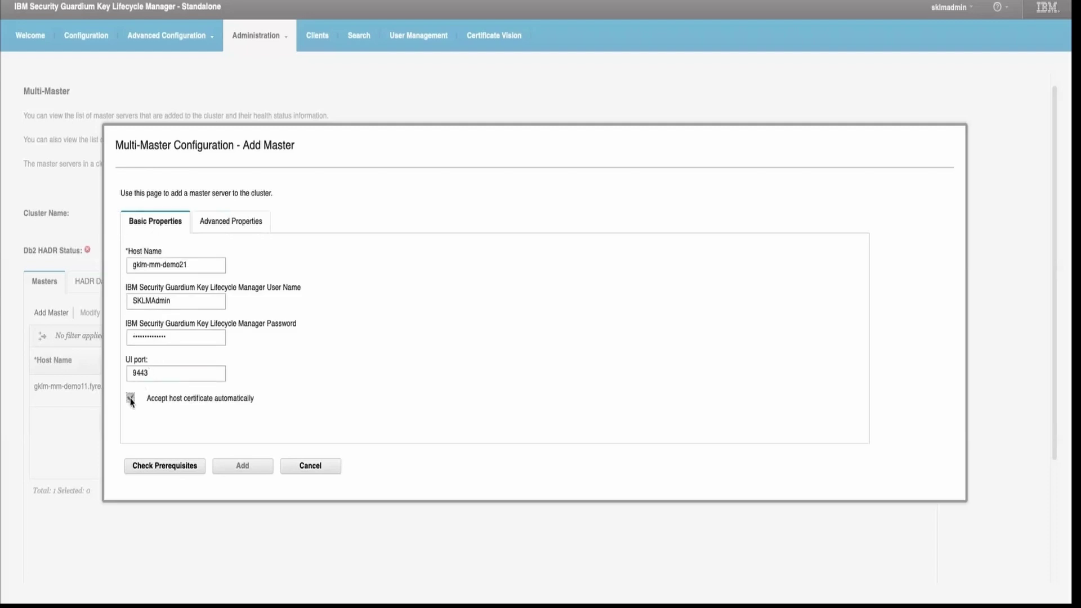
click(181, 465)
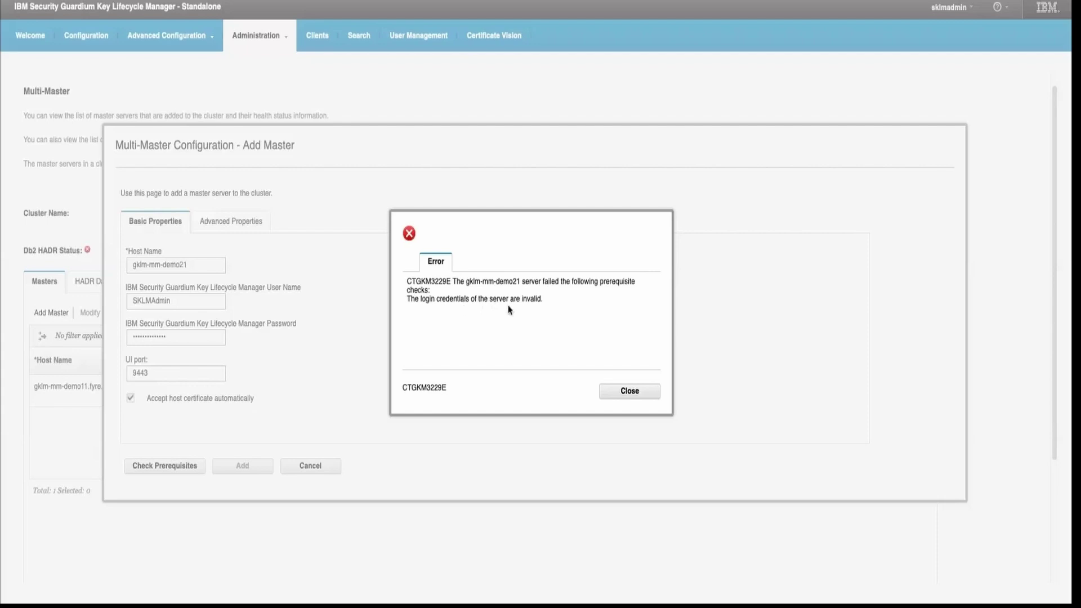
click(610, 393)
click(204, 340)
drag(204, 340, 87, 328)
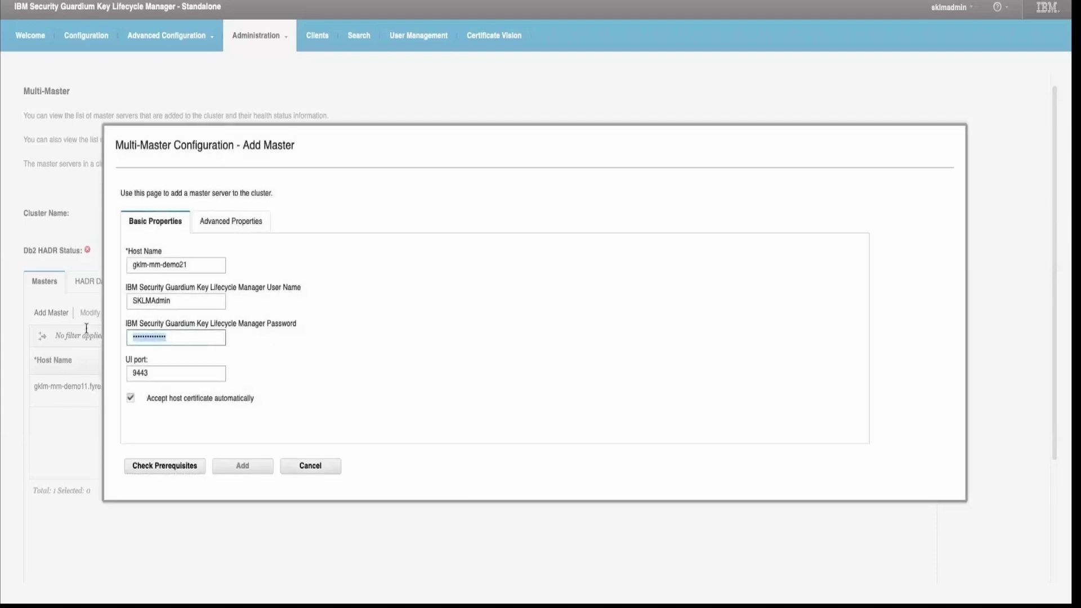
text(S)
click(183, 471)
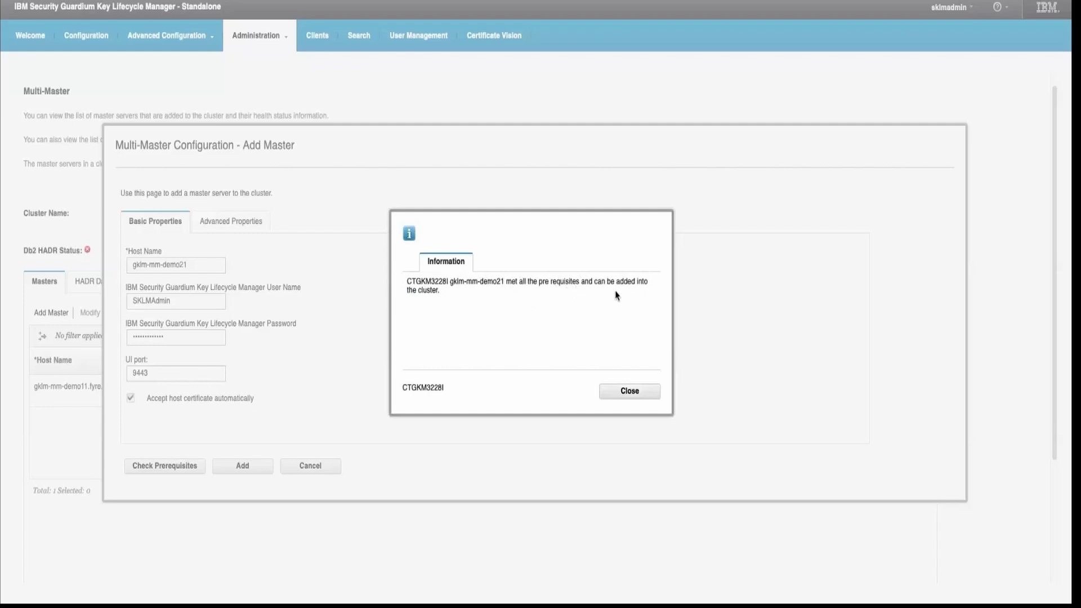
click(629, 391)
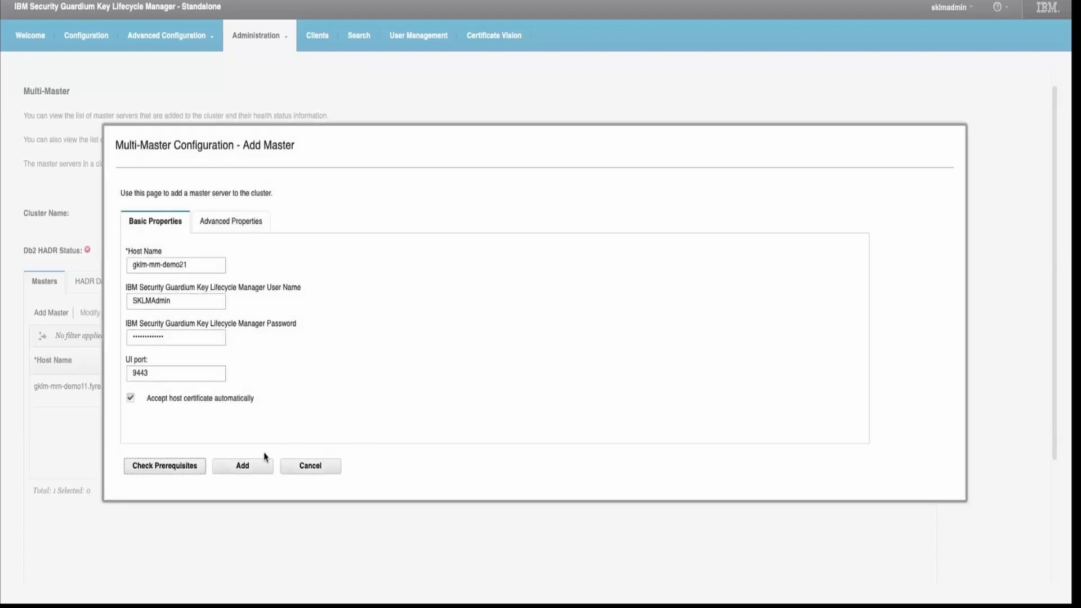
click(247, 472)
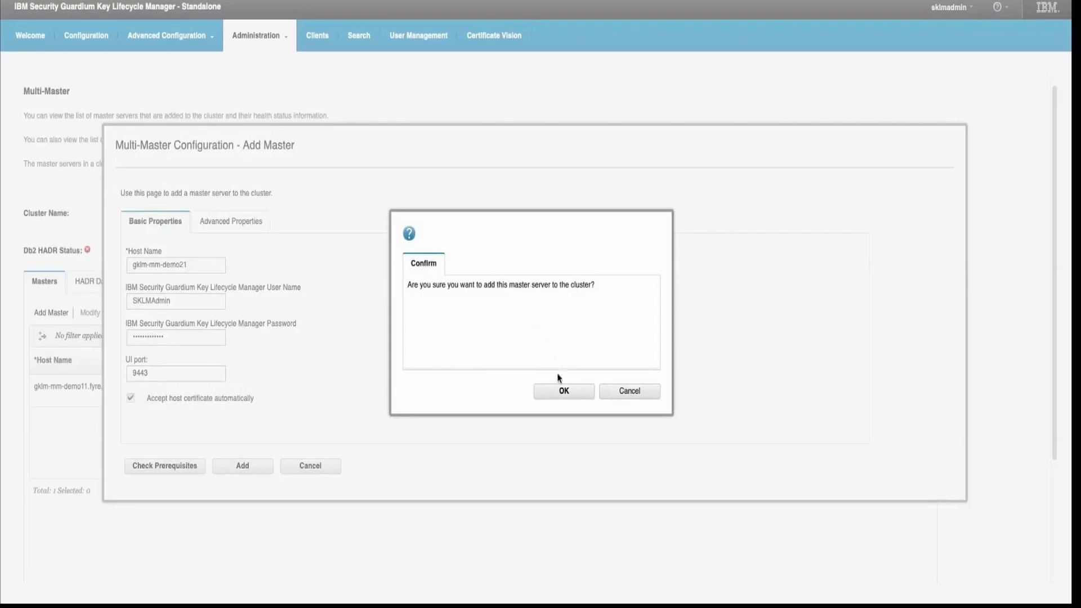
click(562, 393)
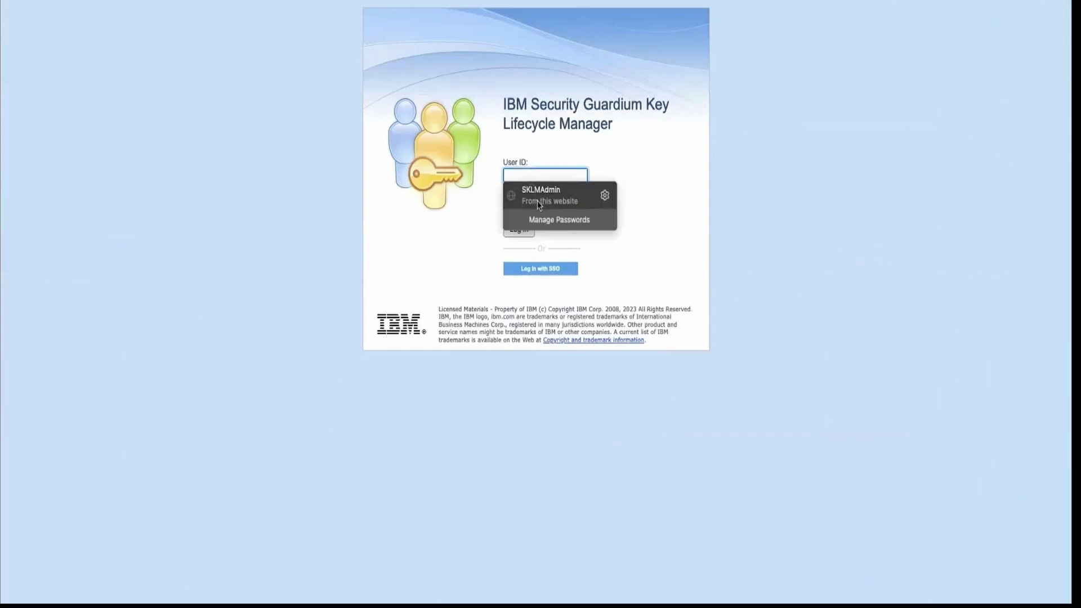
Sign back in with the saved administrator login.
click(540, 195)
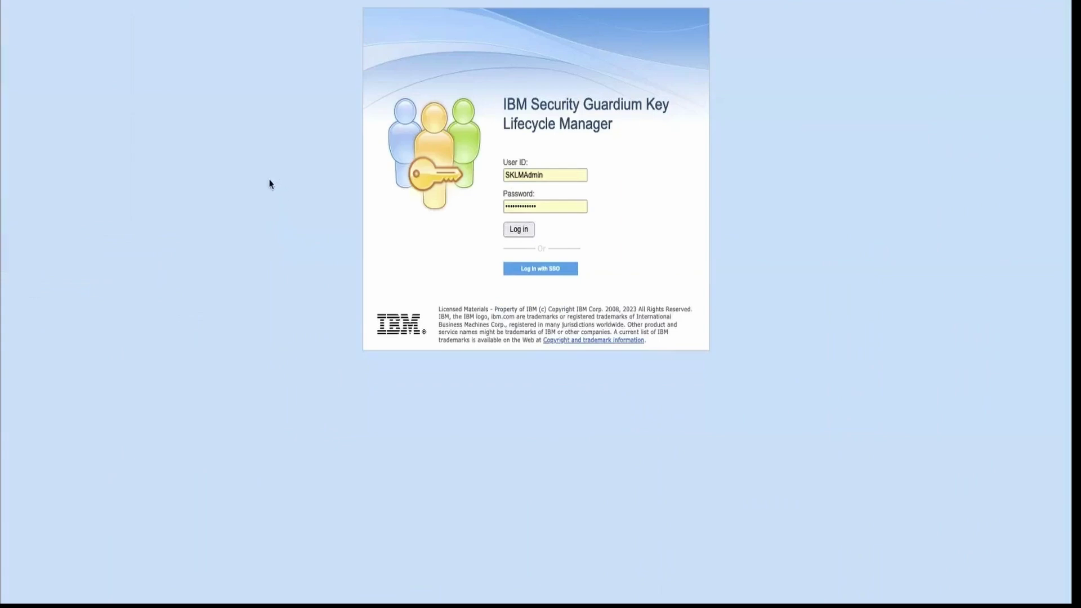
key(Return)
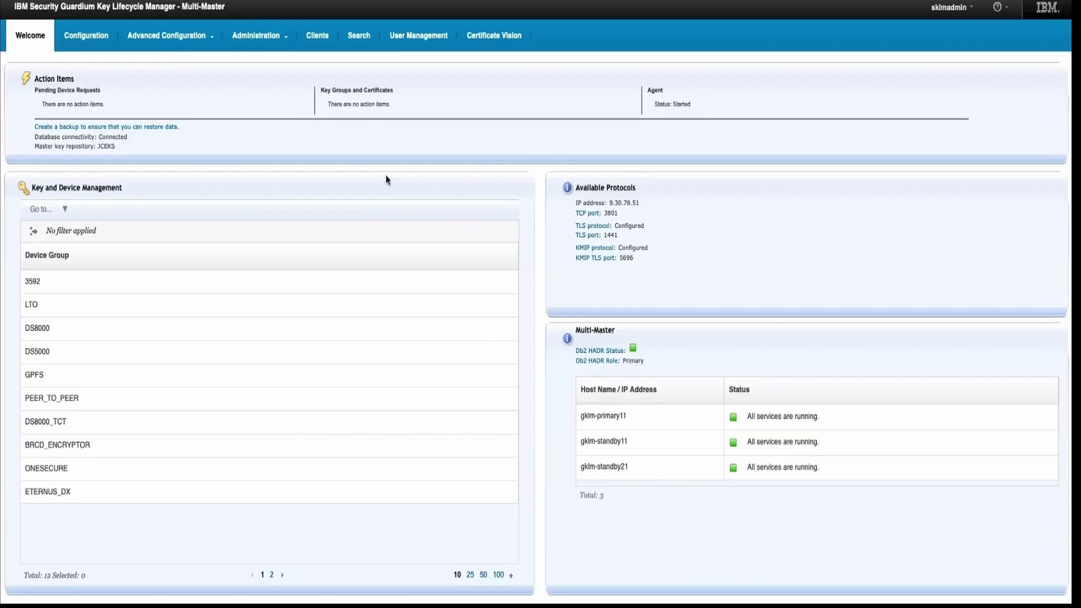
Open Administration > Multi-Master and scroll to the three masters' component statuses.
click(257, 38)
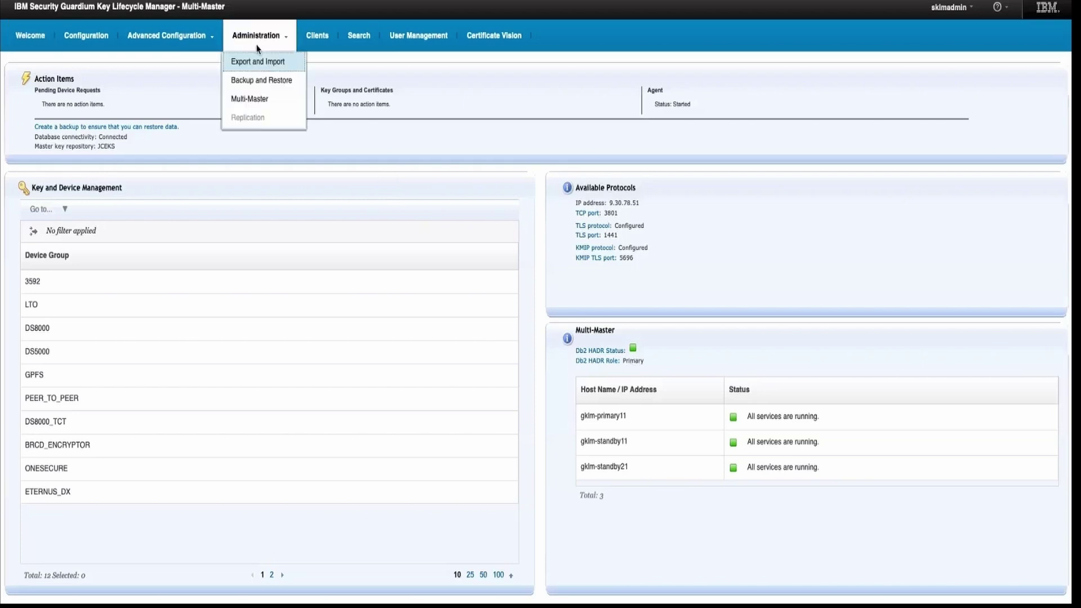
click(255, 101)
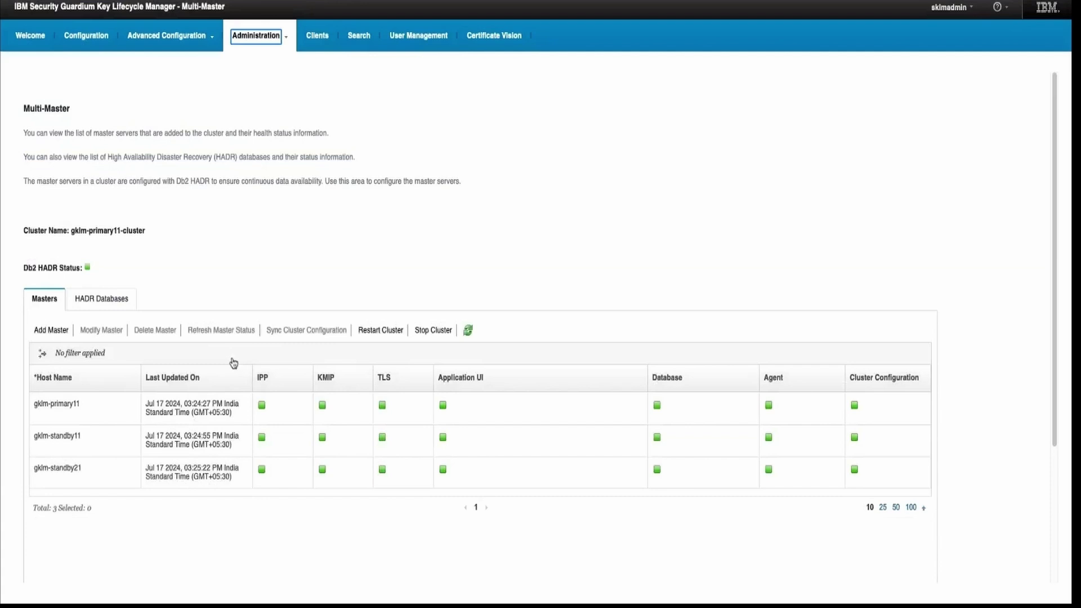
scroll(232, 360, down, 1)
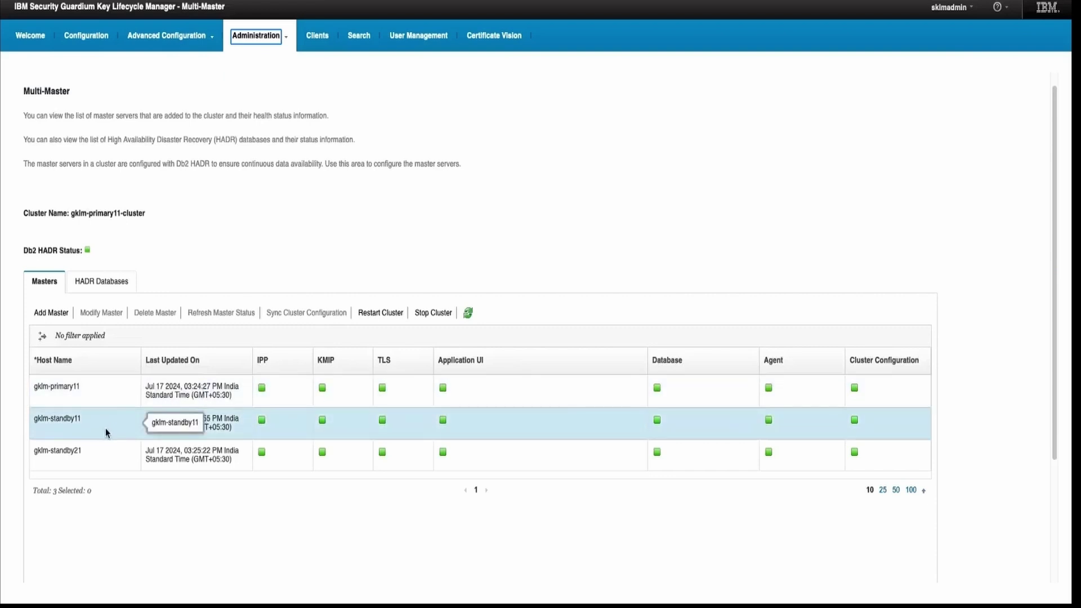
click(102, 422)
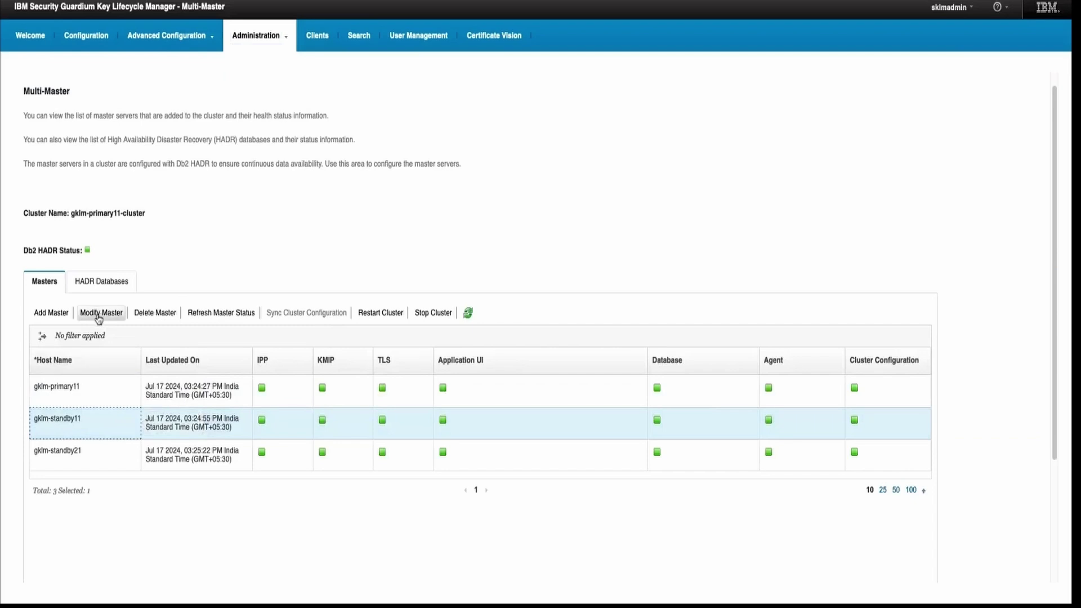
click(98, 317)
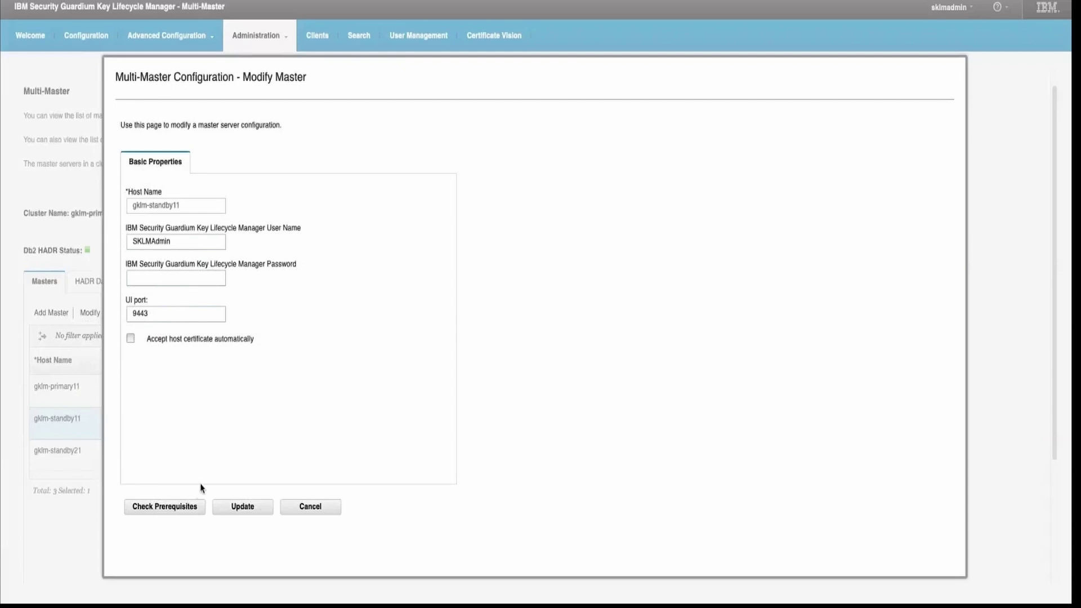
click(288, 507)
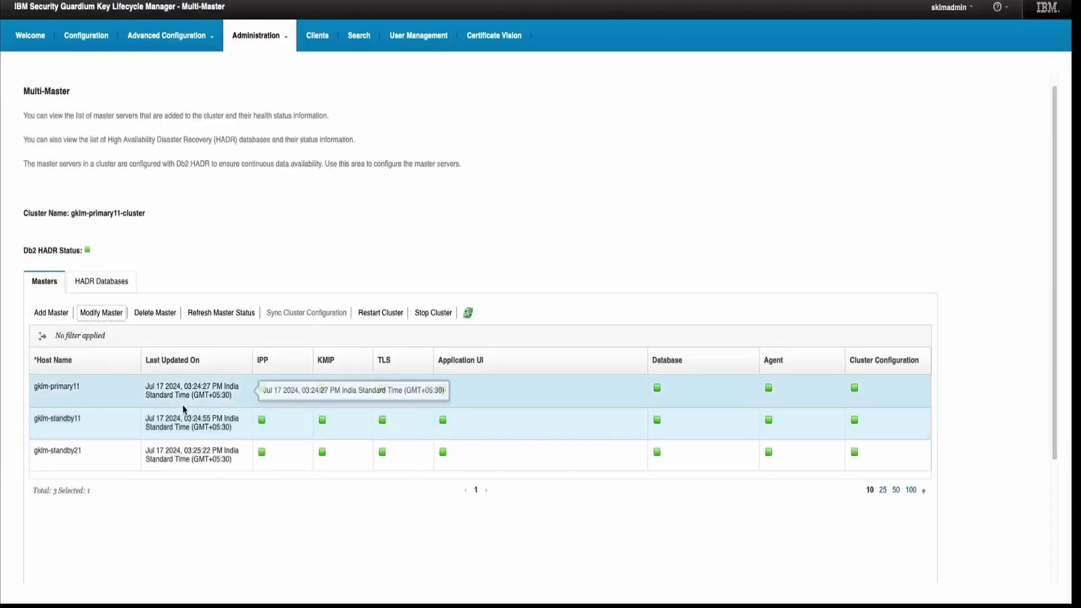
Refresh the master status of gklm-standby21 and dismiss the success message.
click(125, 450)
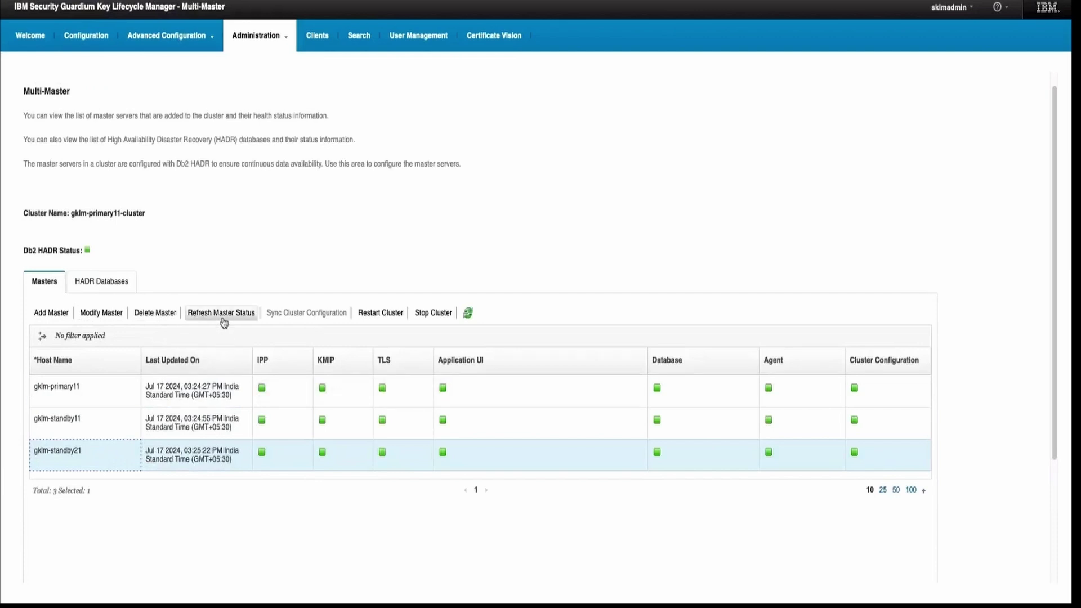
click(198, 458)
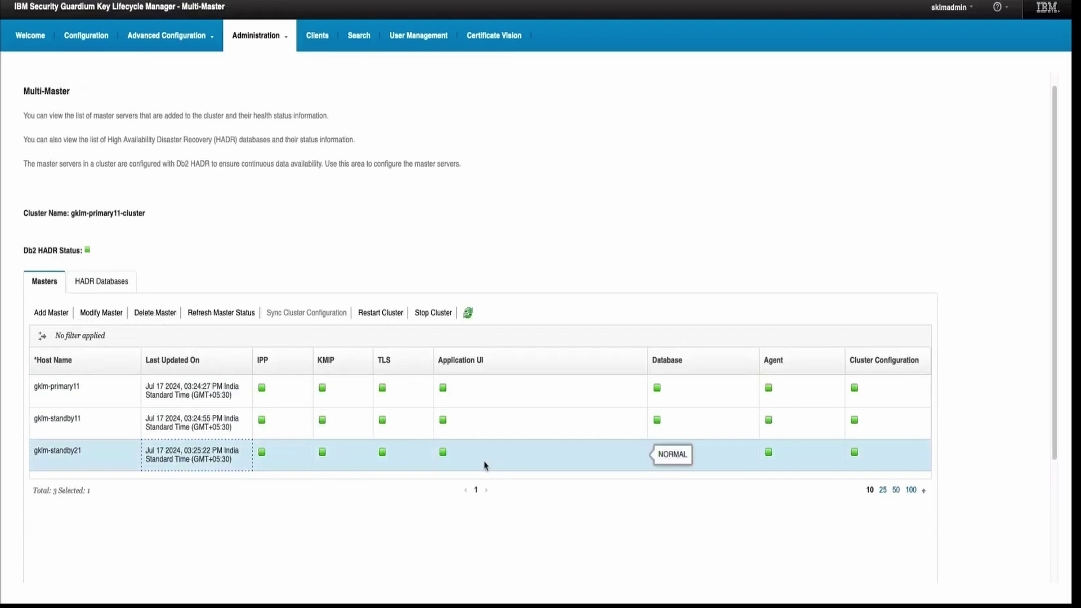
click(222, 317)
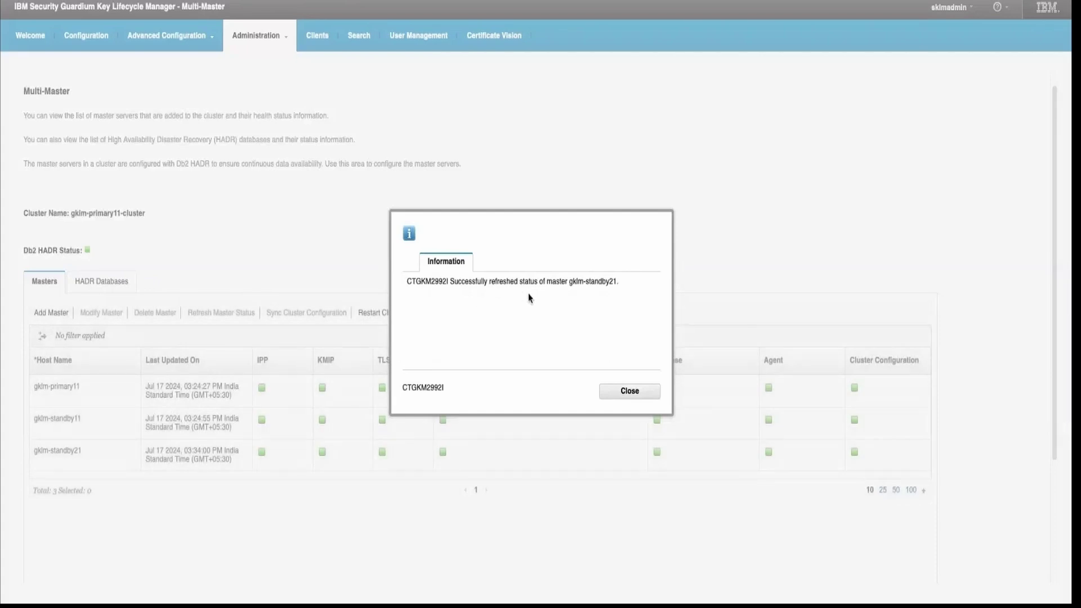
click(613, 394)
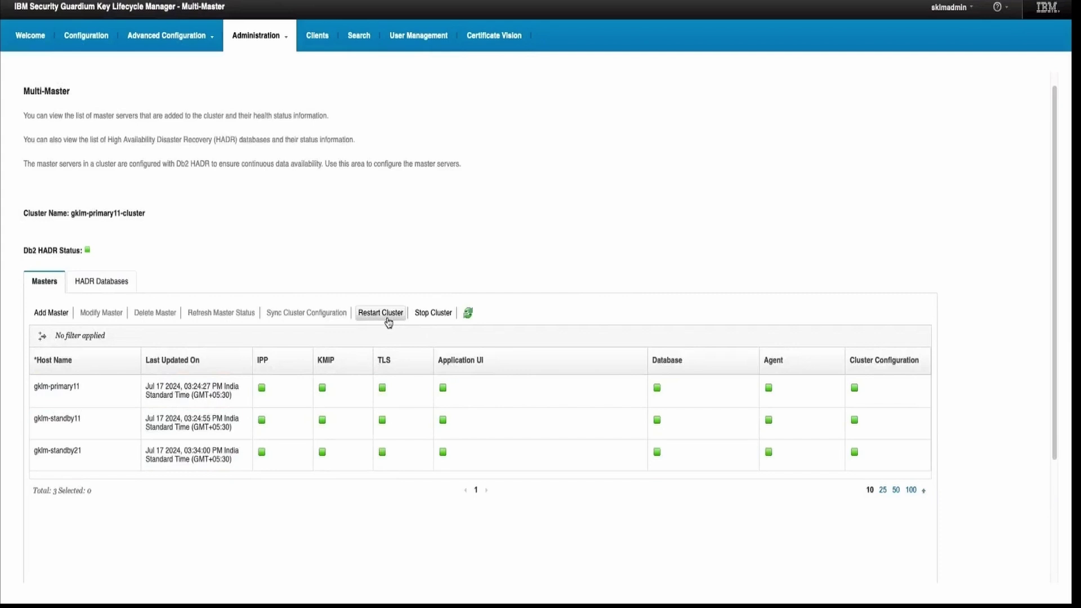
Show the HADR Databases list and select the gklm-standby11 STANDBY row.
click(98, 291)
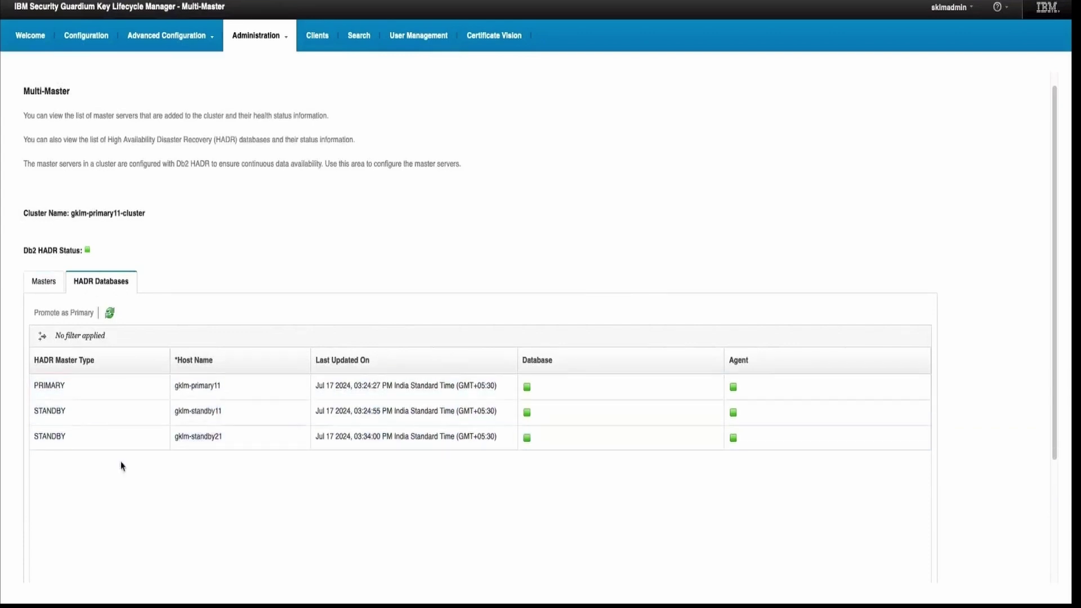
click(89, 414)
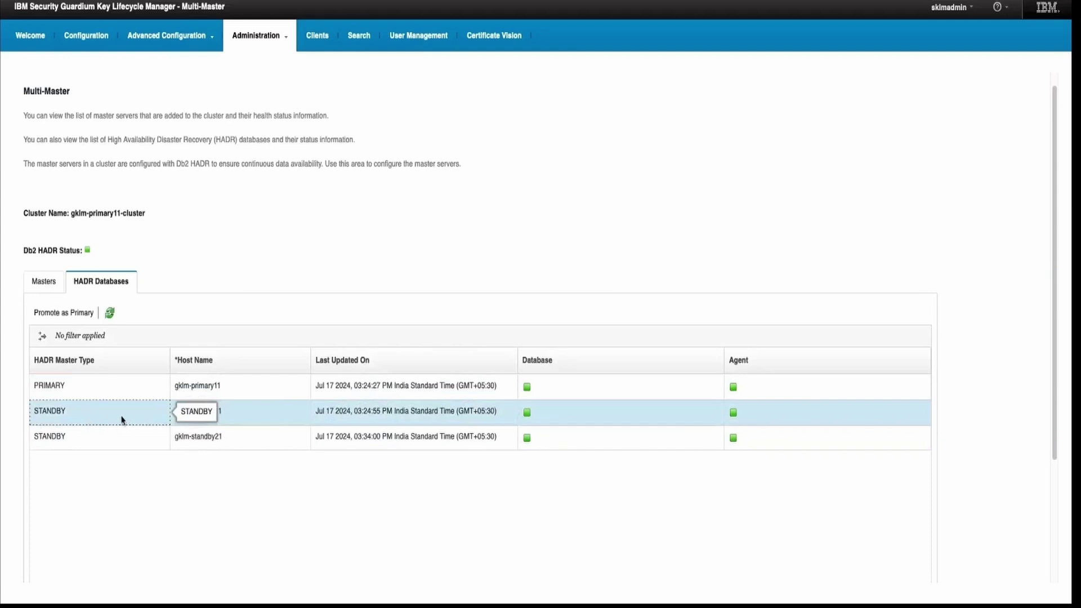